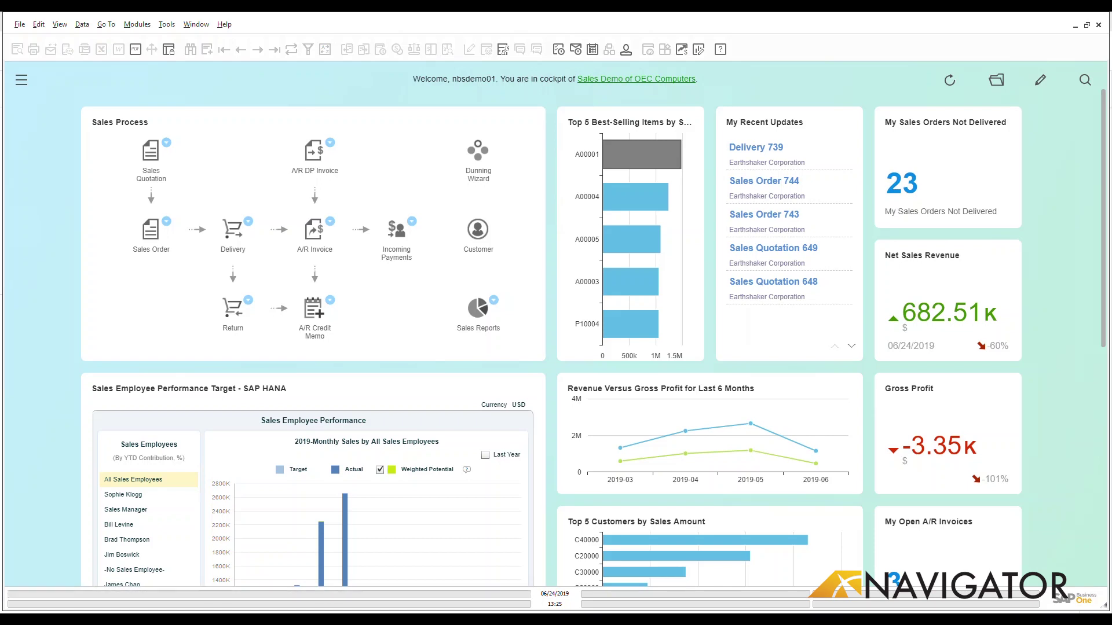
Open a blank A/R Invoice from the Sales - A/R module, shrink and reposition it, then close it.
{"action": "left_click", "coordinate": [21, 80]}
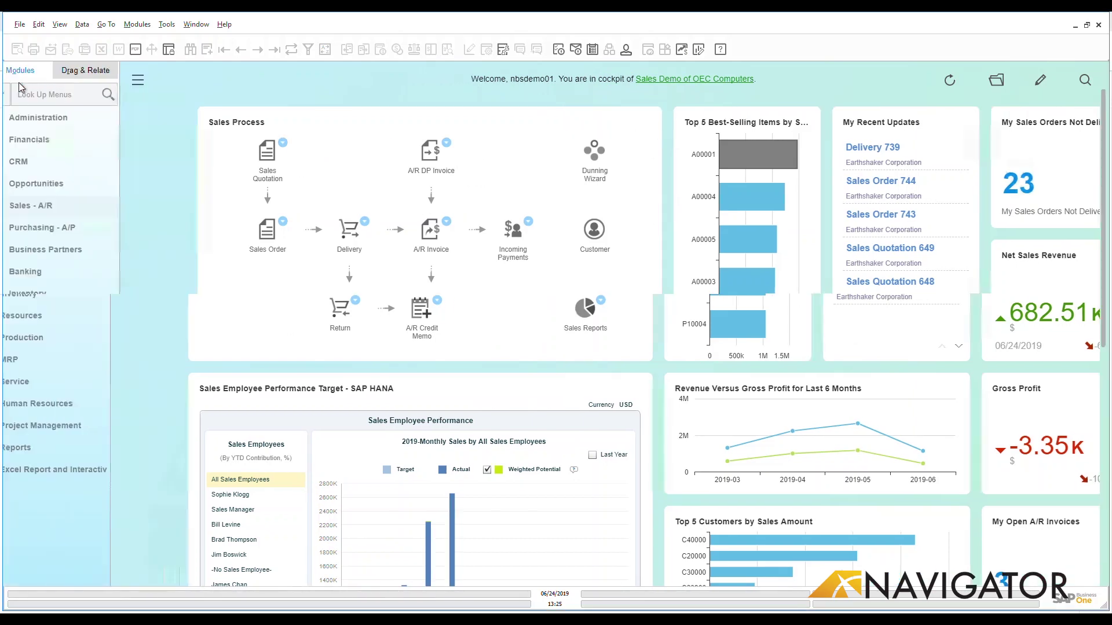
{"action": "left_click", "coordinate": [57, 205]}
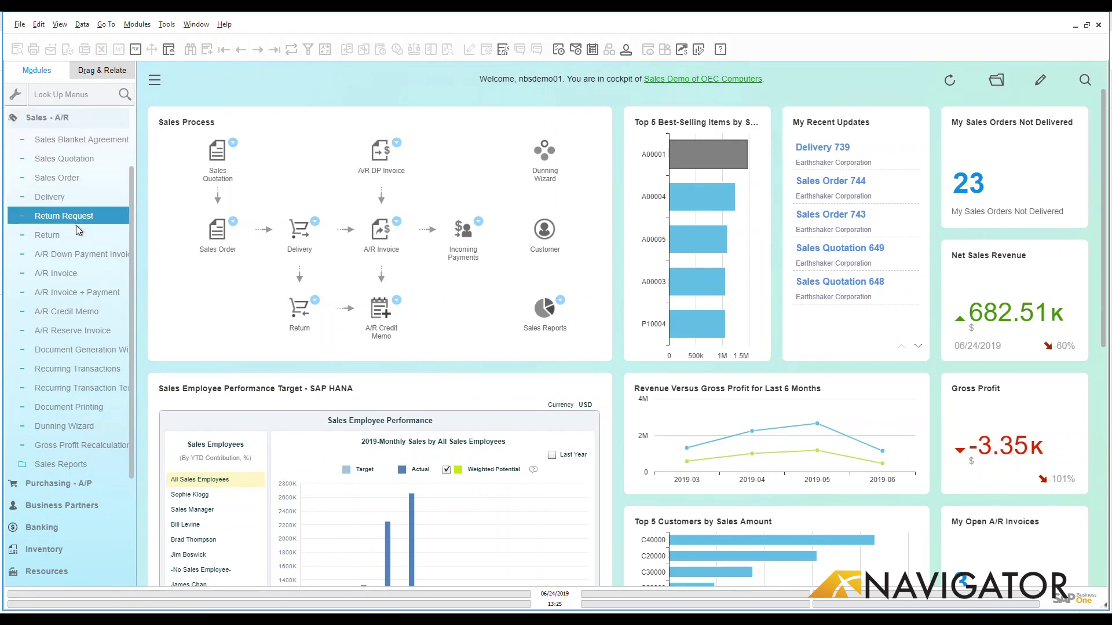
{"action": "left_click", "coordinate": [60, 281]}
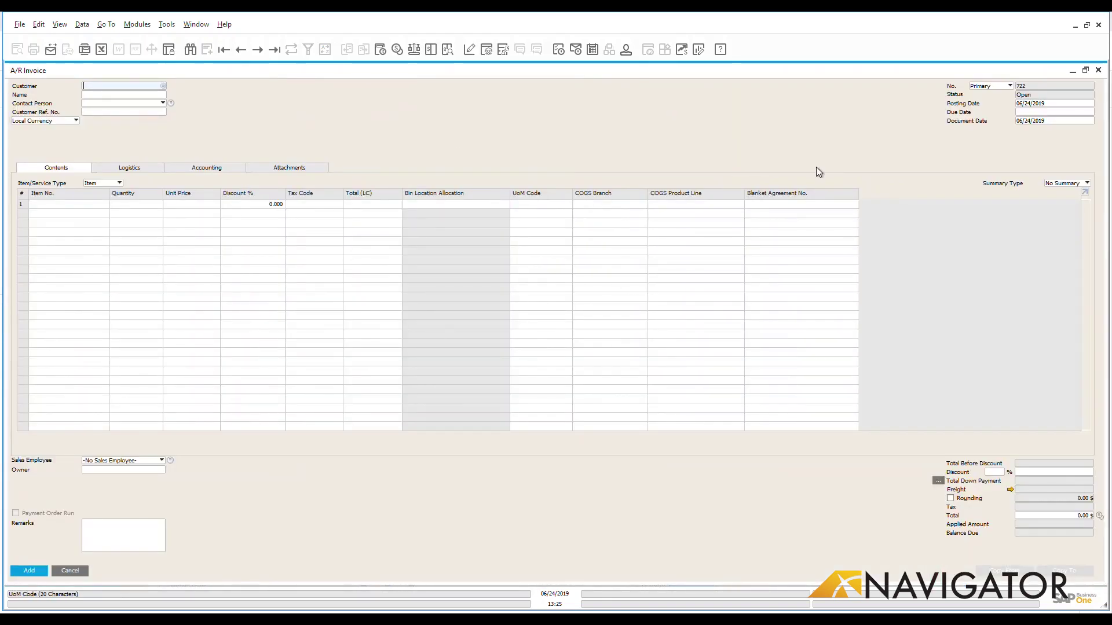
{"action": "left_click", "coordinate": [1085, 70]}
{"action": "left_click_drag", "start_coordinate": [599, 75], "coordinate": [598, 100]}
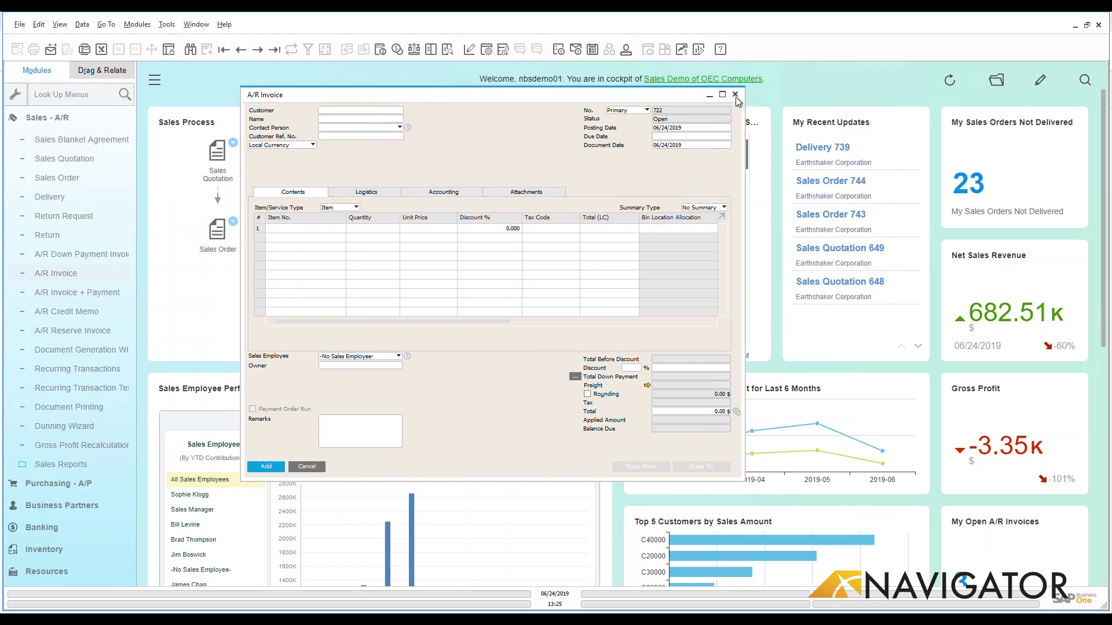
{"action": "left_click", "coordinate": [735, 95]}
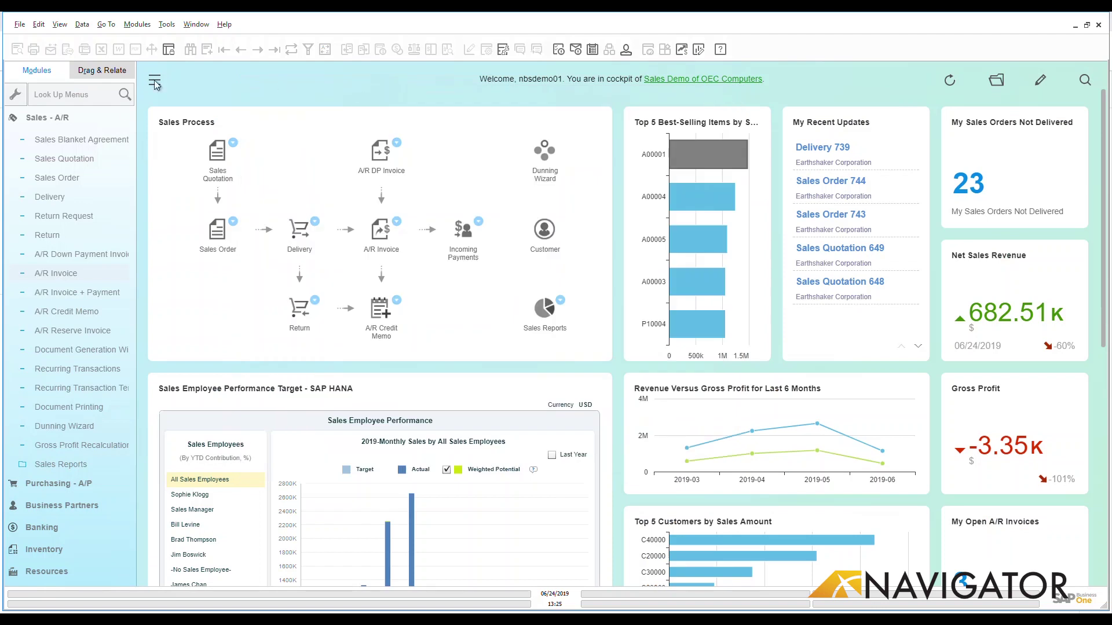
{"action": "left_click", "coordinate": [377, 234]}
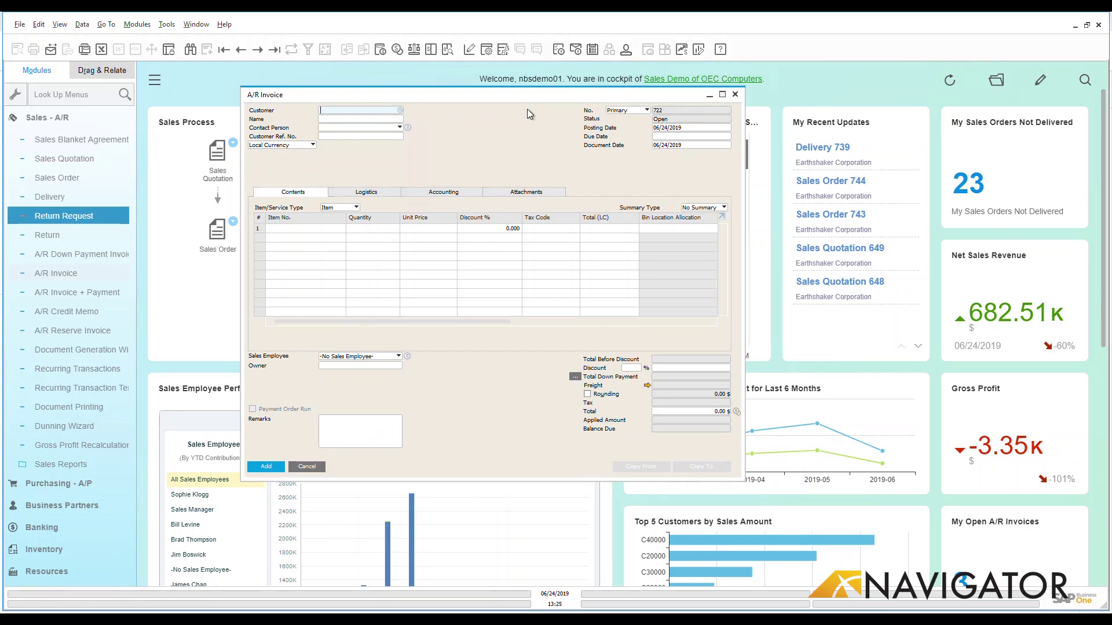
{"action": "left_click", "coordinate": [242, 50]}
{"action": "right_click", "coordinate": [454, 148]}
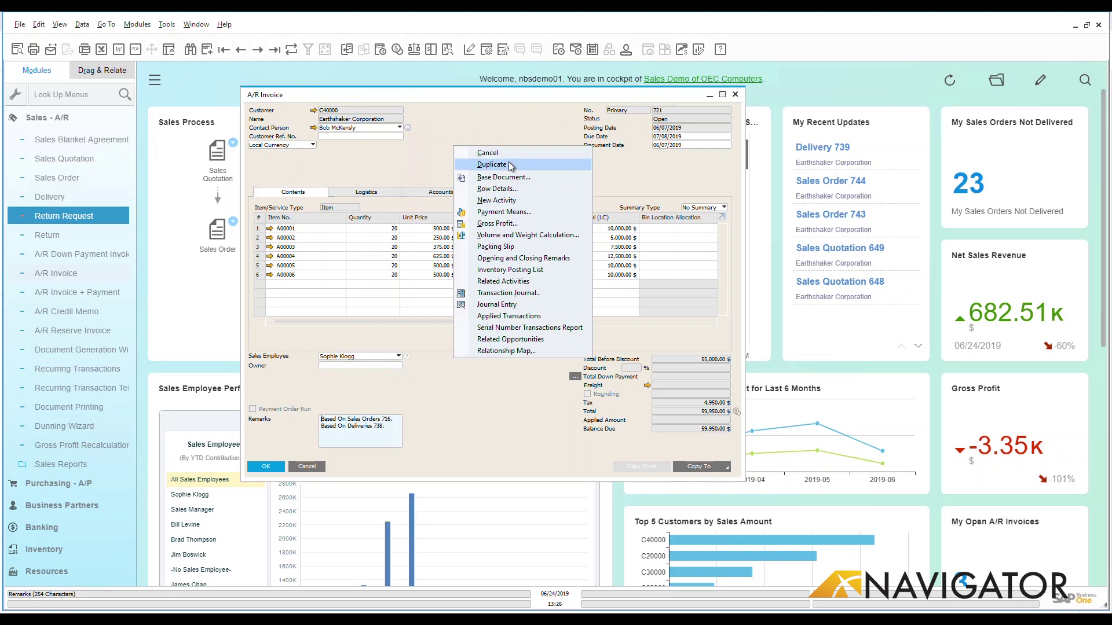
{"action": "left_click", "coordinate": [734, 94]}
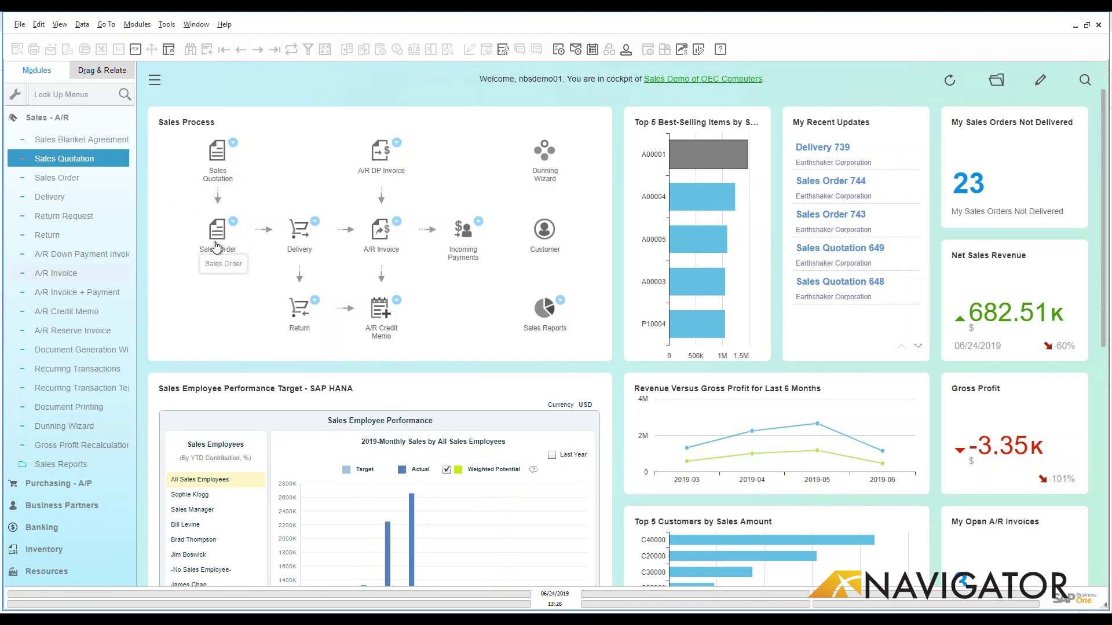
Load delivery 739 and review its relationship map back to quotation 649 and order 744.
{"action": "left_click", "coordinate": [300, 234]}
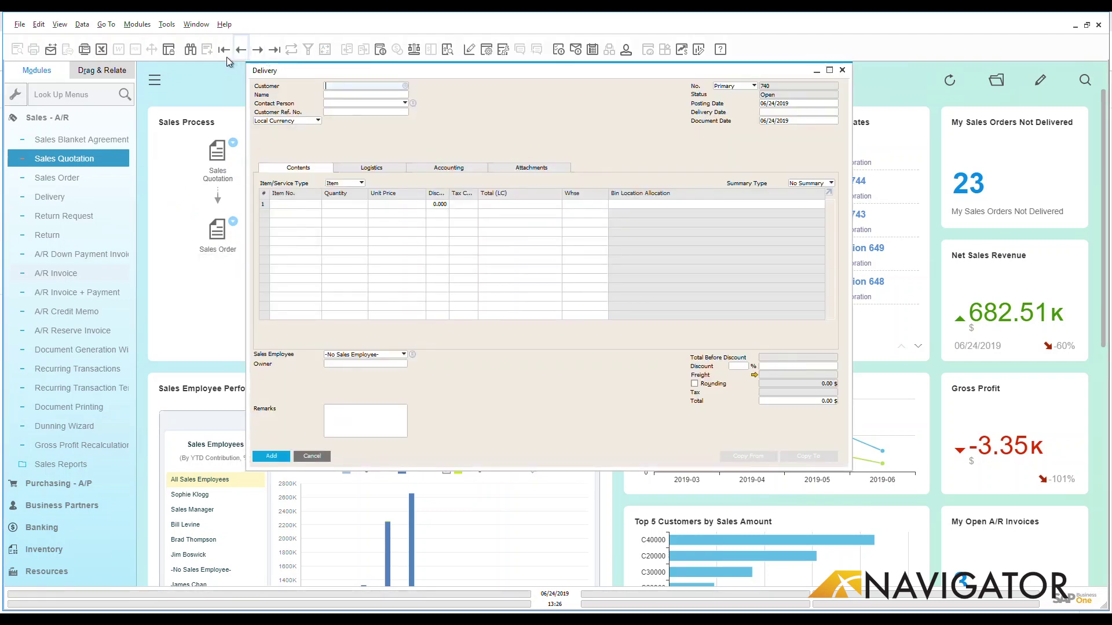
{"action": "left_click", "coordinate": [240, 49]}
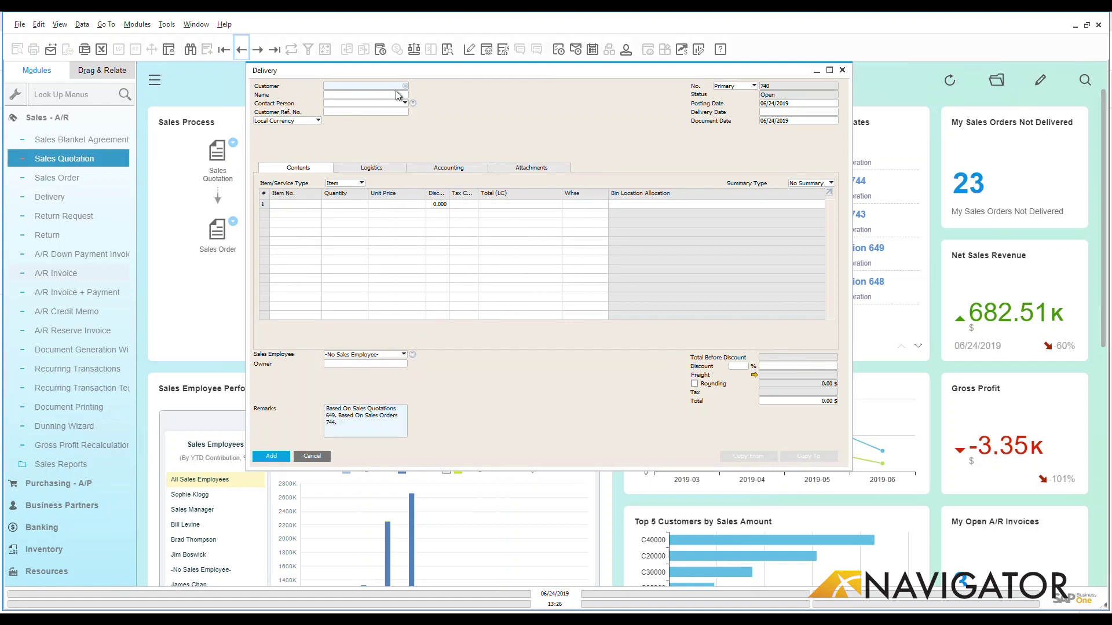
{"action": "right_click", "coordinate": [520, 114]}
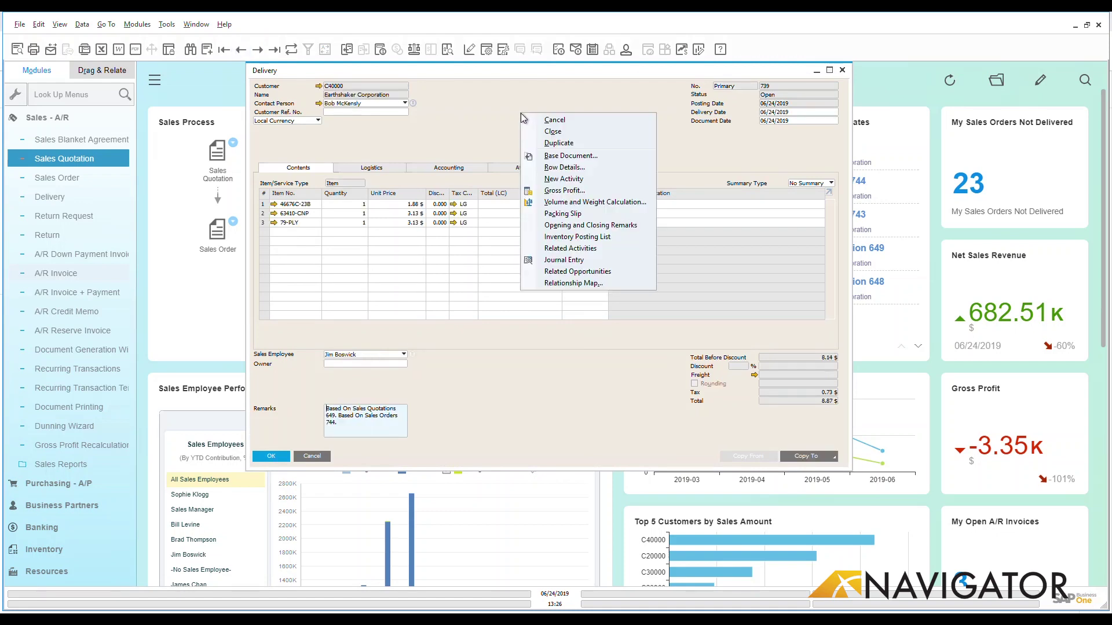
{"action": "left_click", "coordinate": [588, 284]}
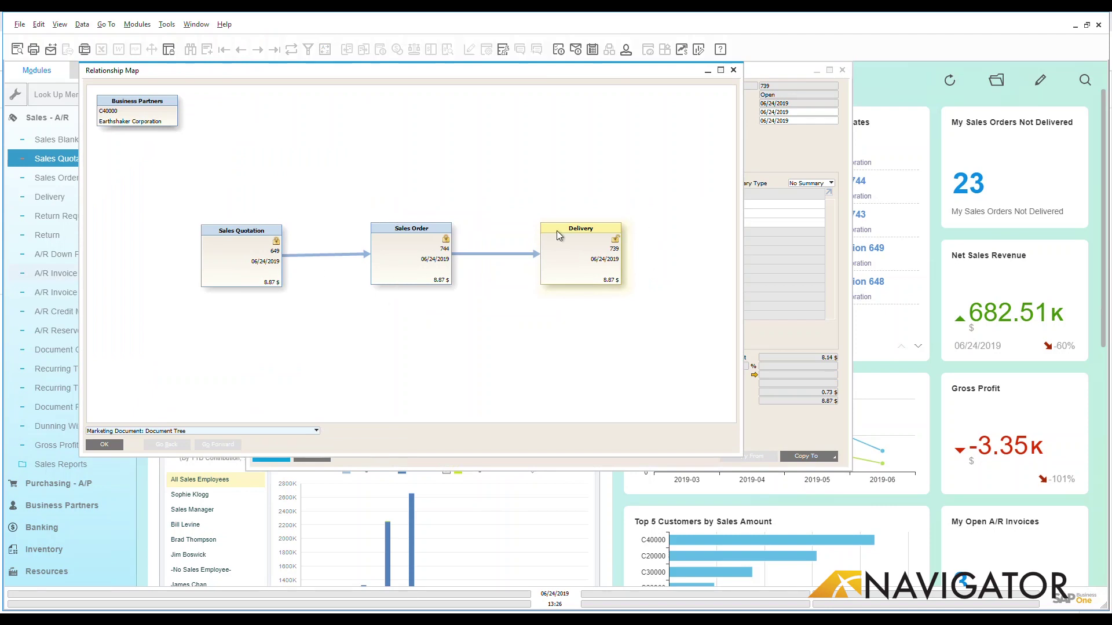
{"action": "left_click", "coordinate": [733, 70]}
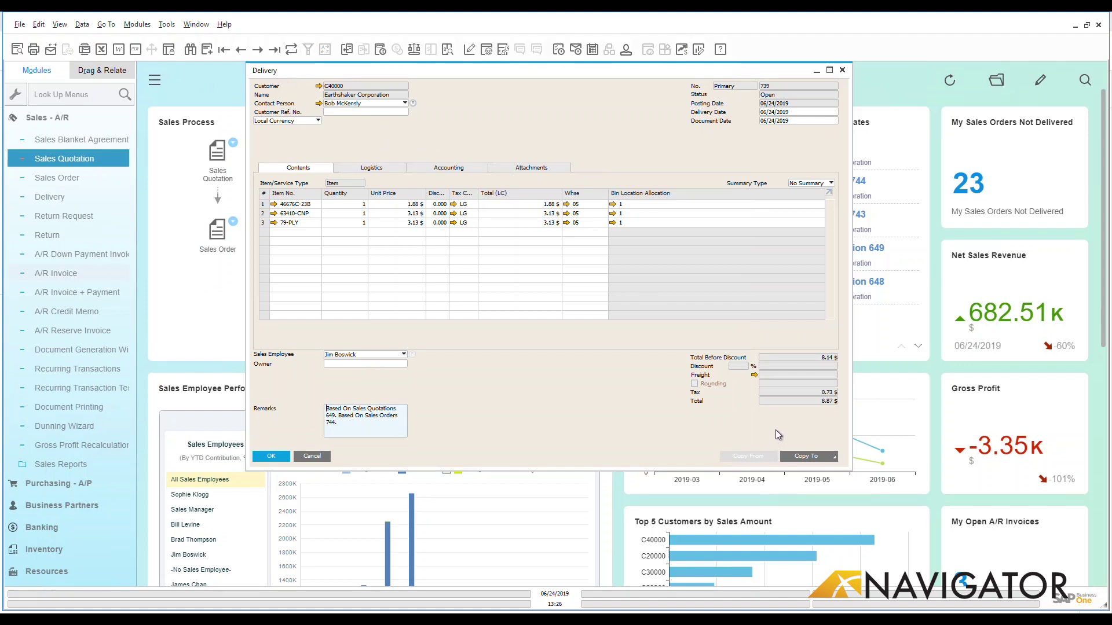
Copy delivery 739 into a new A/R invoice and add it, totalling 8.87 $.
{"action": "left_click", "coordinate": [811, 457]}
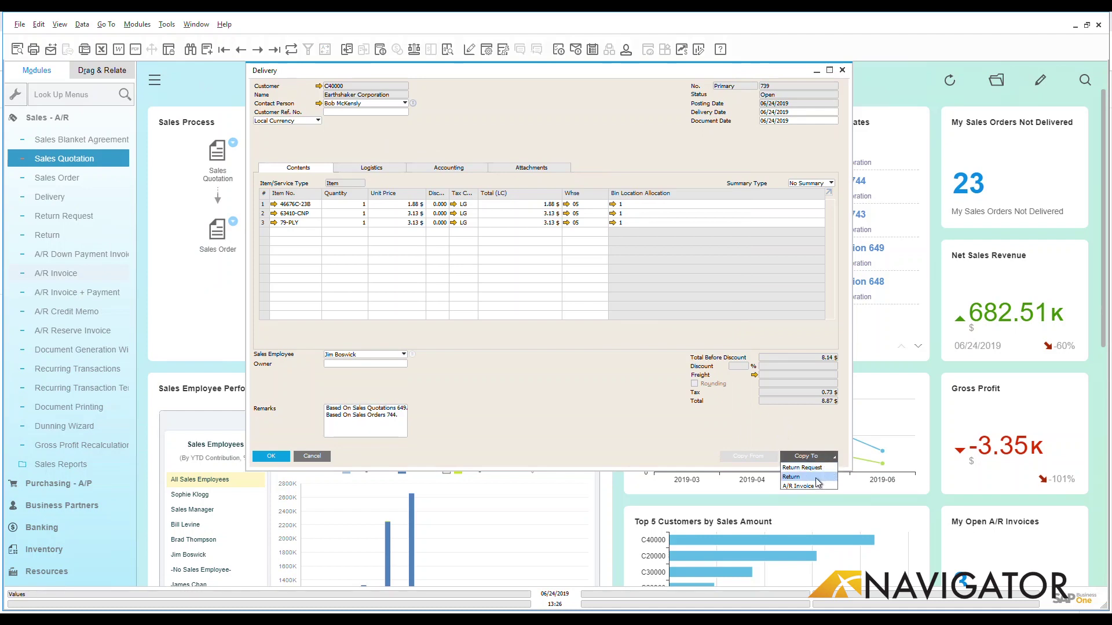
{"action": "left_click", "coordinate": [824, 490]}
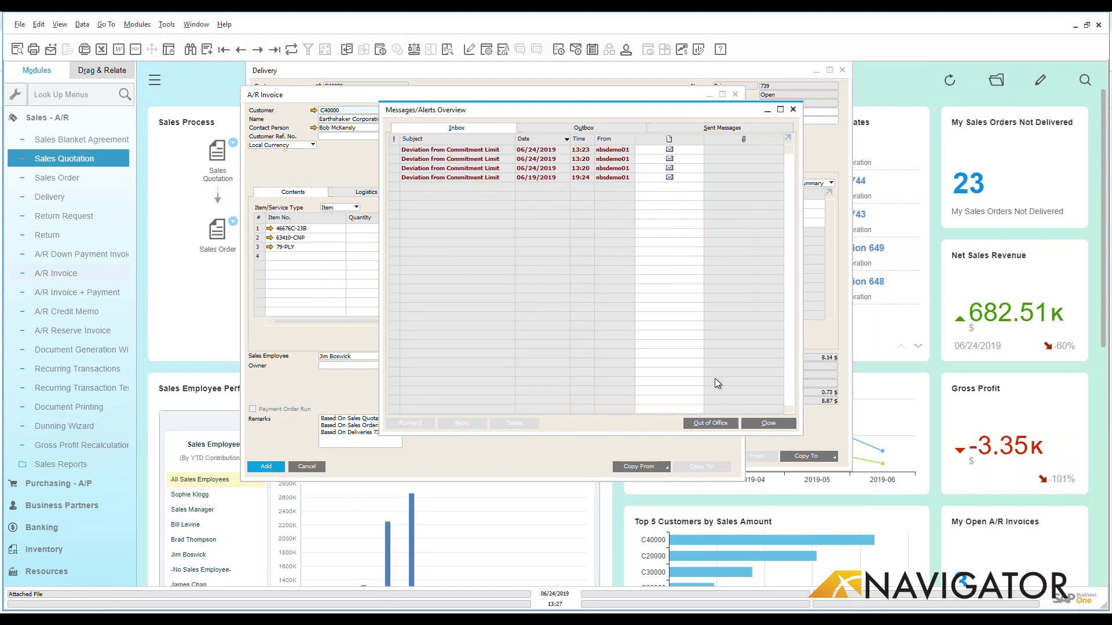
{"action": "left_click", "coordinate": [793, 111]}
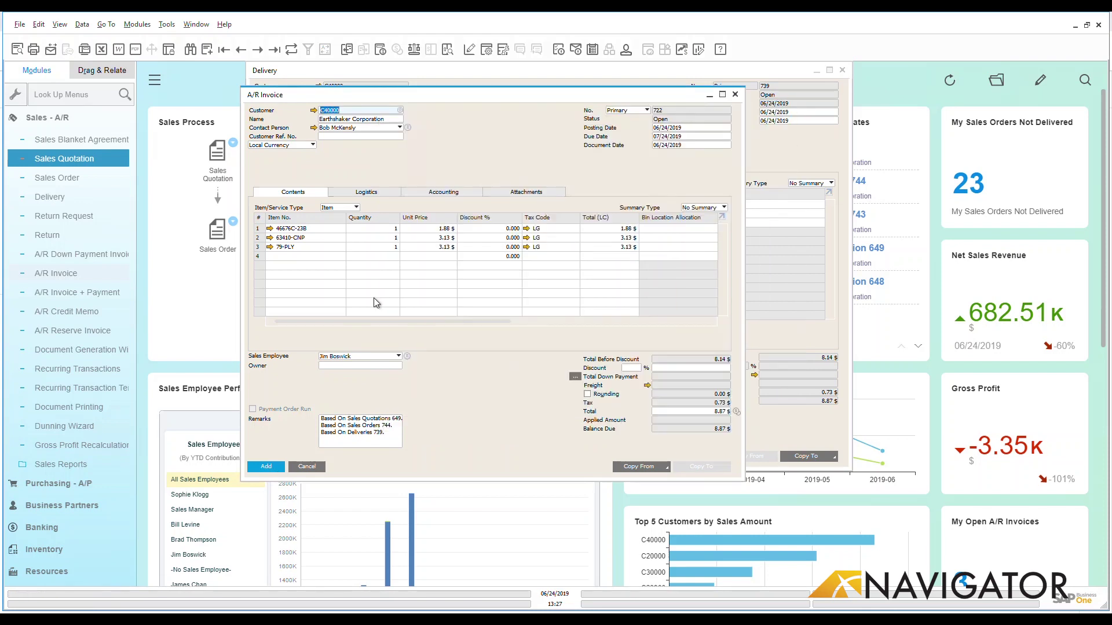
{"action": "left_click", "coordinate": [268, 466]}
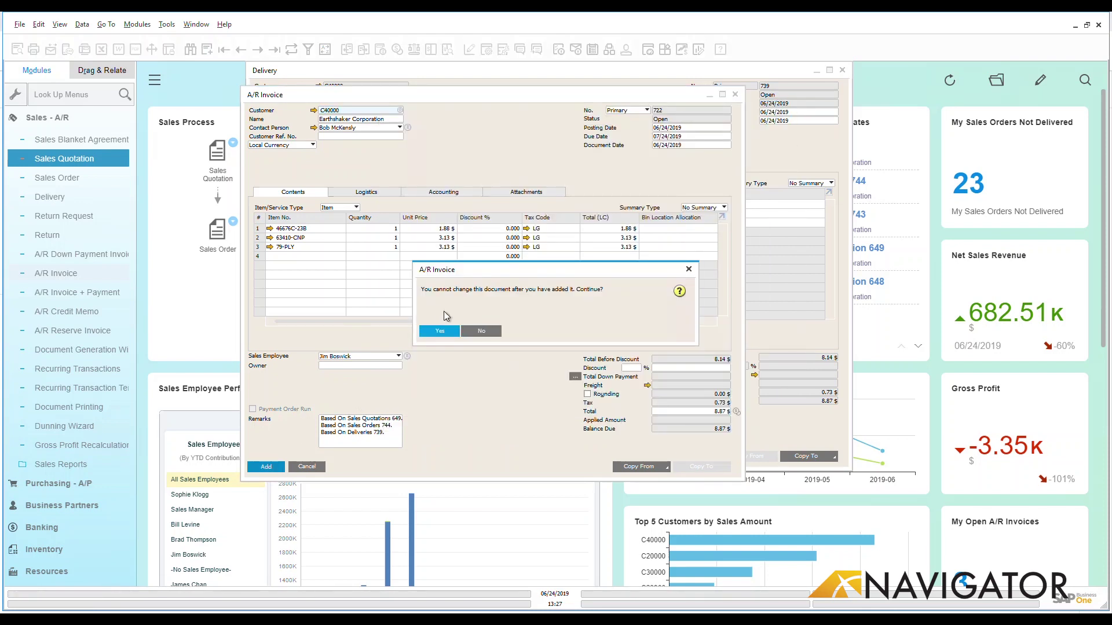
{"action": "left_click", "coordinate": [442, 333]}
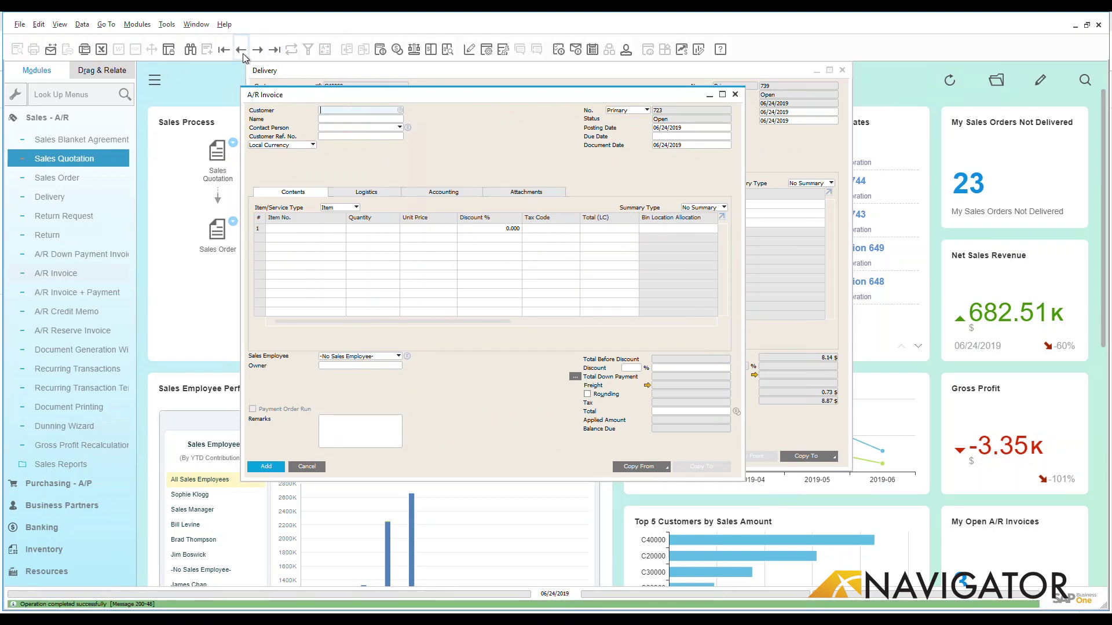
Return to A/R invoice 722 and open its relationship map.
{"action": "left_click", "coordinate": [241, 50]}
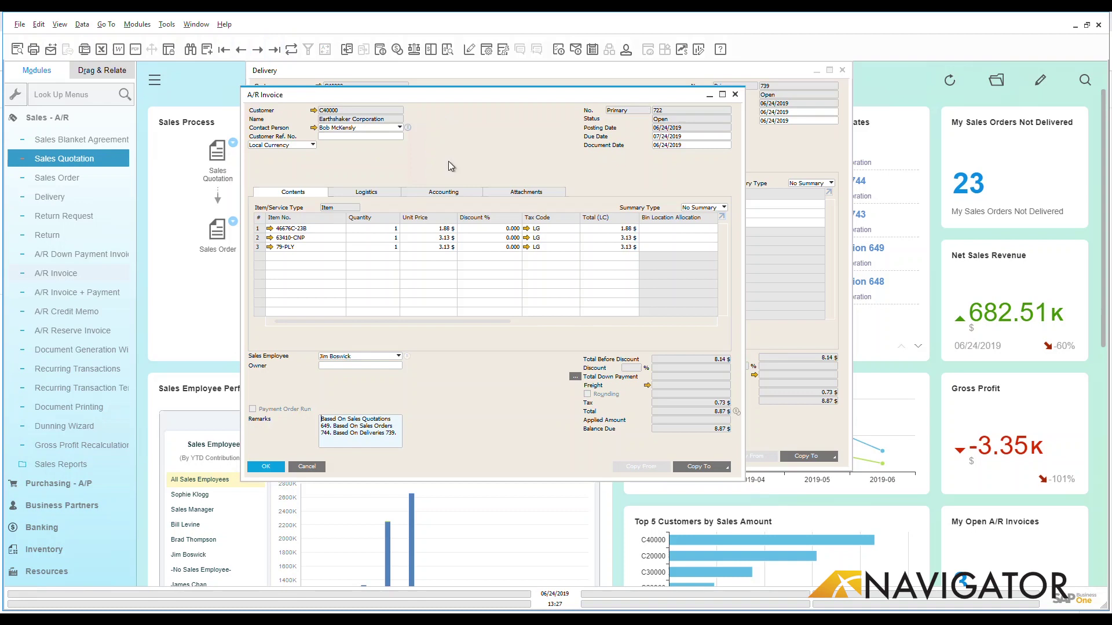
{"action": "right_click", "coordinate": [470, 144]}
{"action": "left_click", "coordinate": [537, 338]}
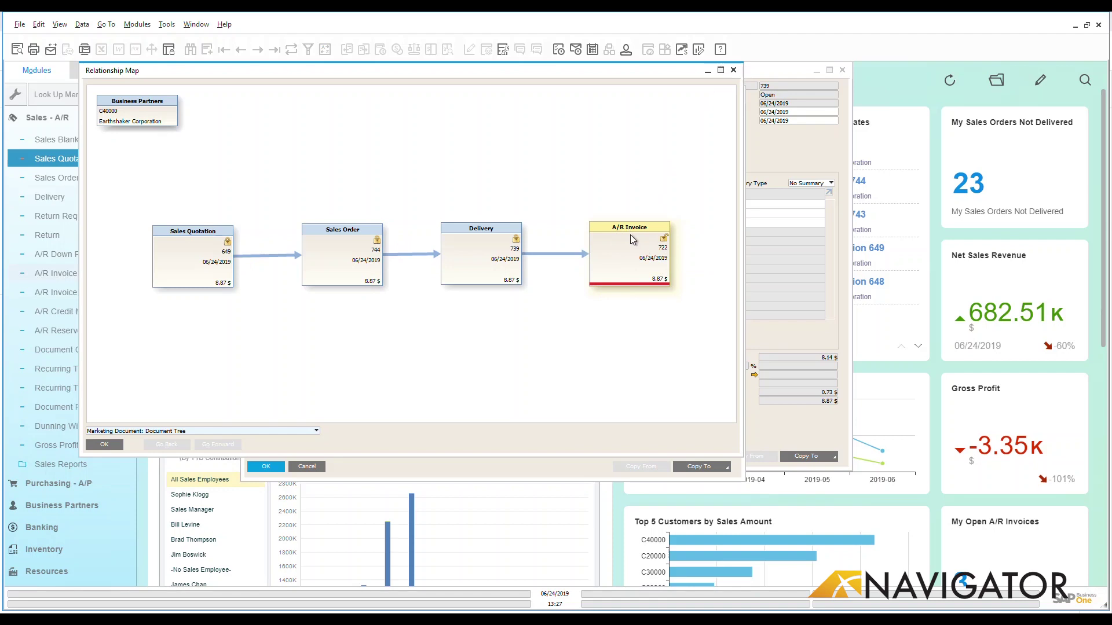
Open delivery 739 from the map, review its Logistics and Accounting tabs, then close it.
{"action": "left_click", "coordinate": [751, 74]}
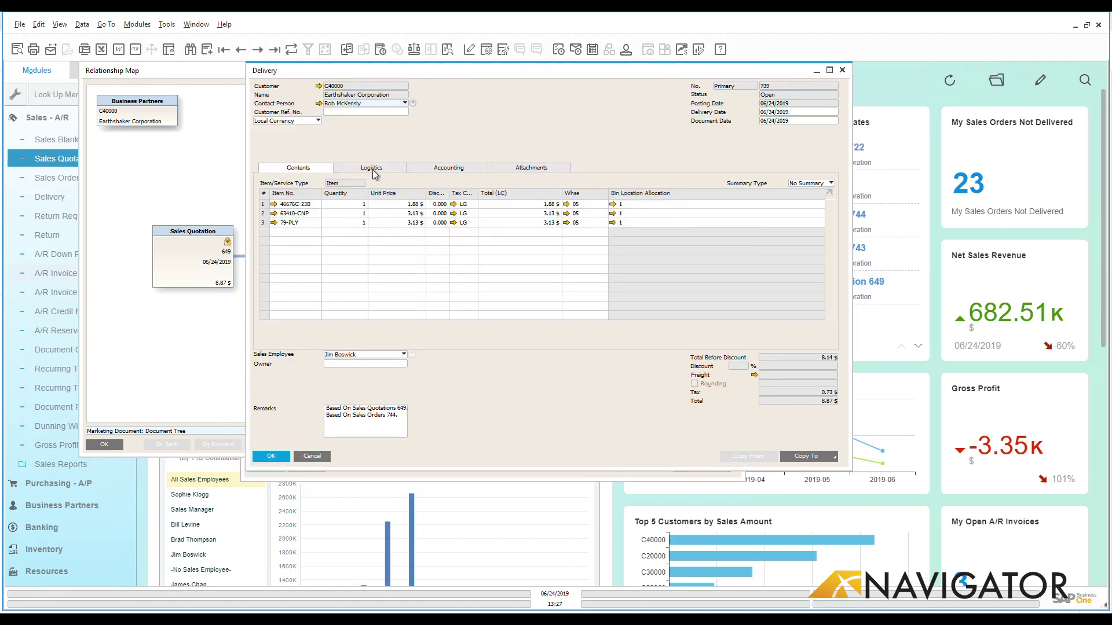
{"action": "left_click", "coordinate": [372, 169]}
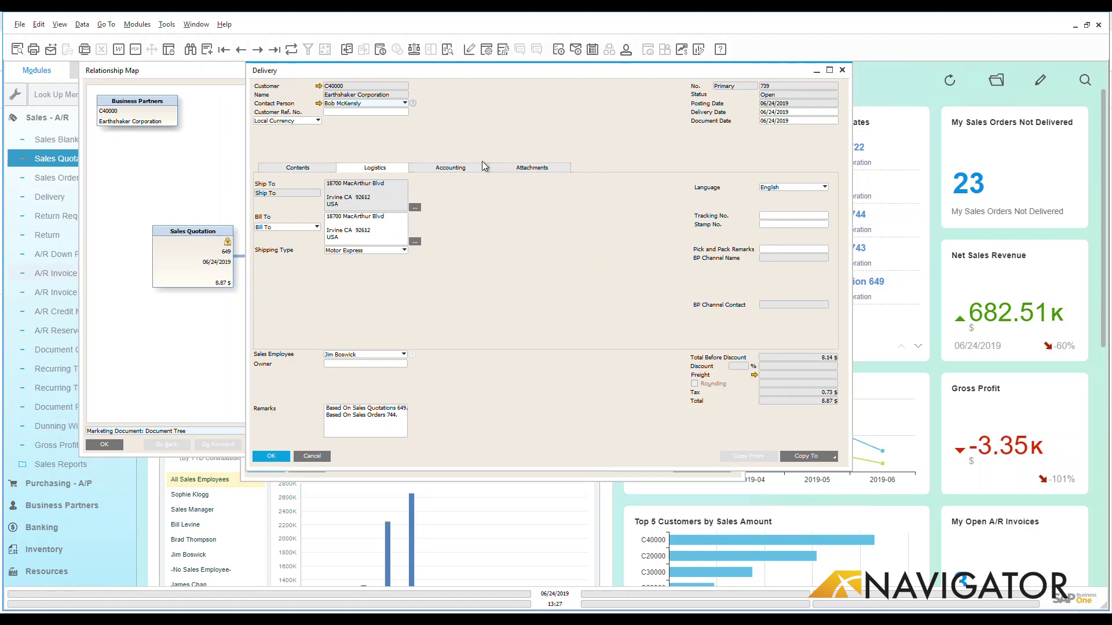
{"action": "left_click", "coordinate": [450, 170]}
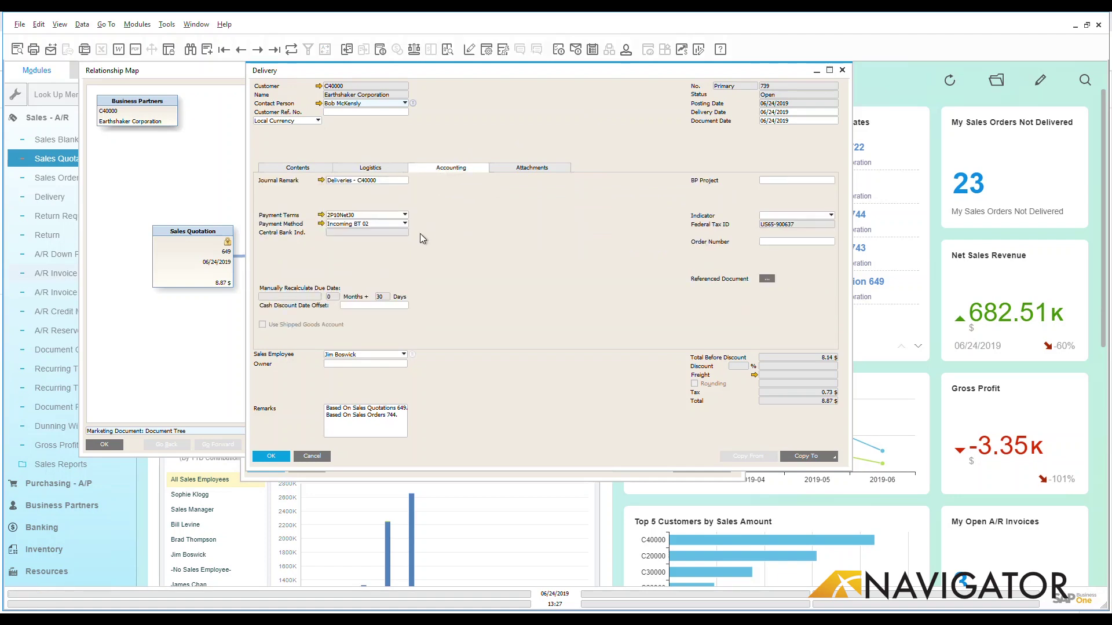
{"action": "left_click", "coordinate": [842, 71]}
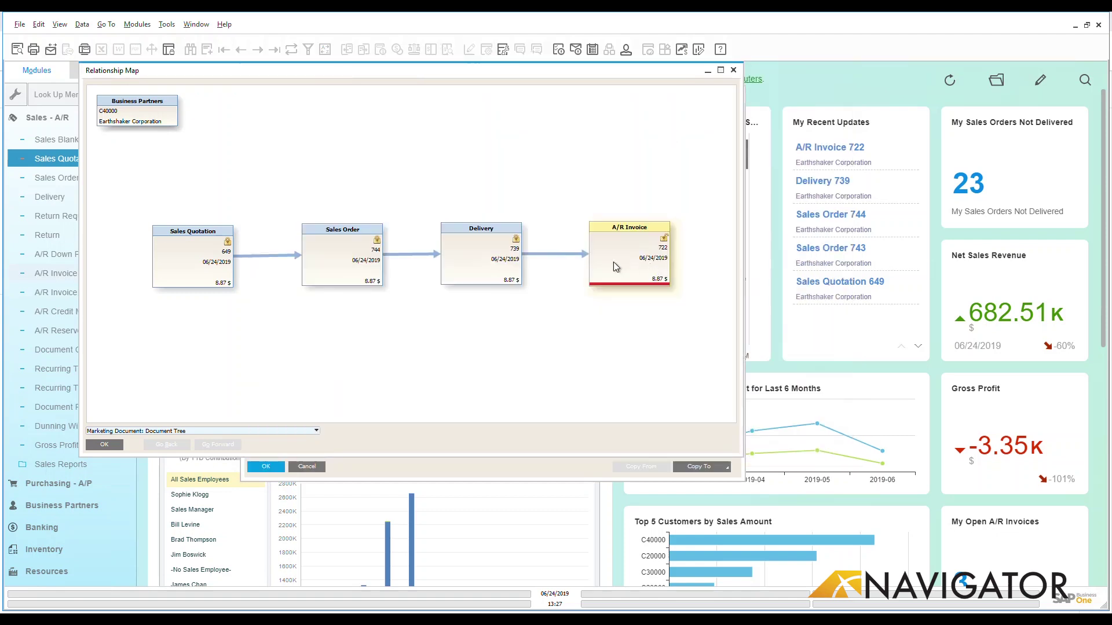
Switch the map to Posting Details and inspect journal entry 4771 before closing it.
{"action": "left_click", "coordinate": [311, 431]}
{"action": "left_click", "coordinate": [293, 446]}
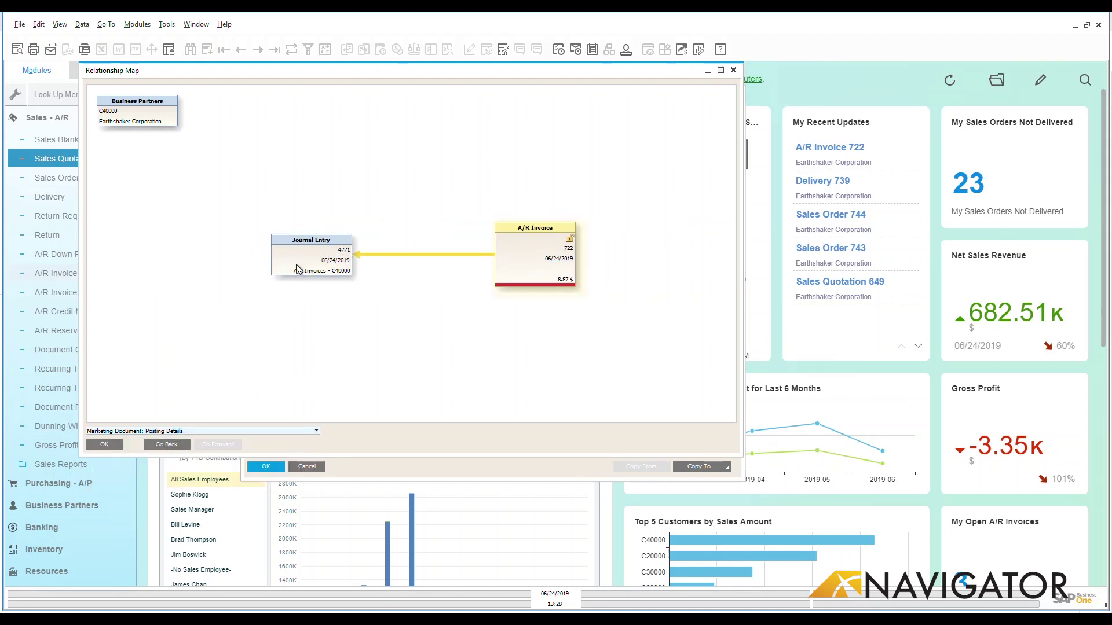
{"action": "double_click", "coordinate": [296, 269]}
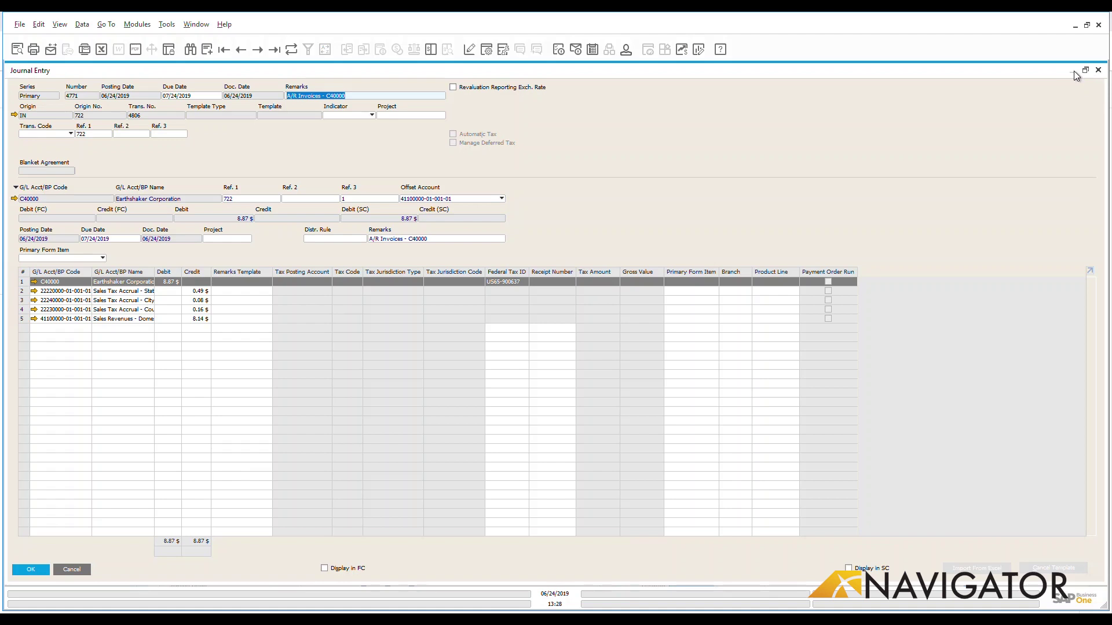
{"action": "left_click", "coordinate": [1086, 71]}
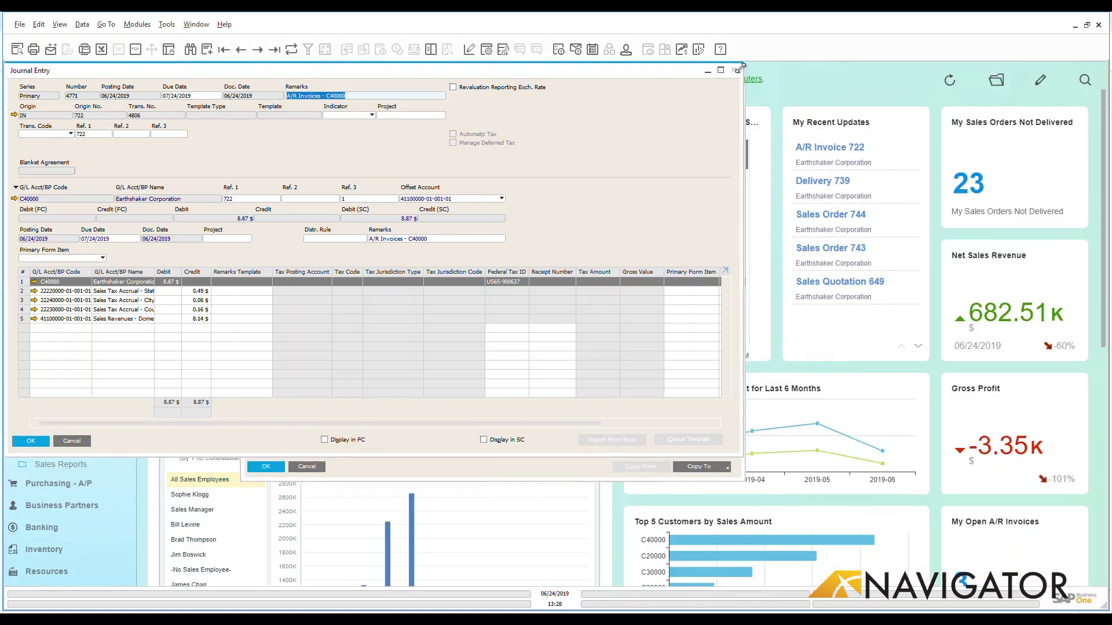
{"action": "left_click", "coordinate": [733, 70]}
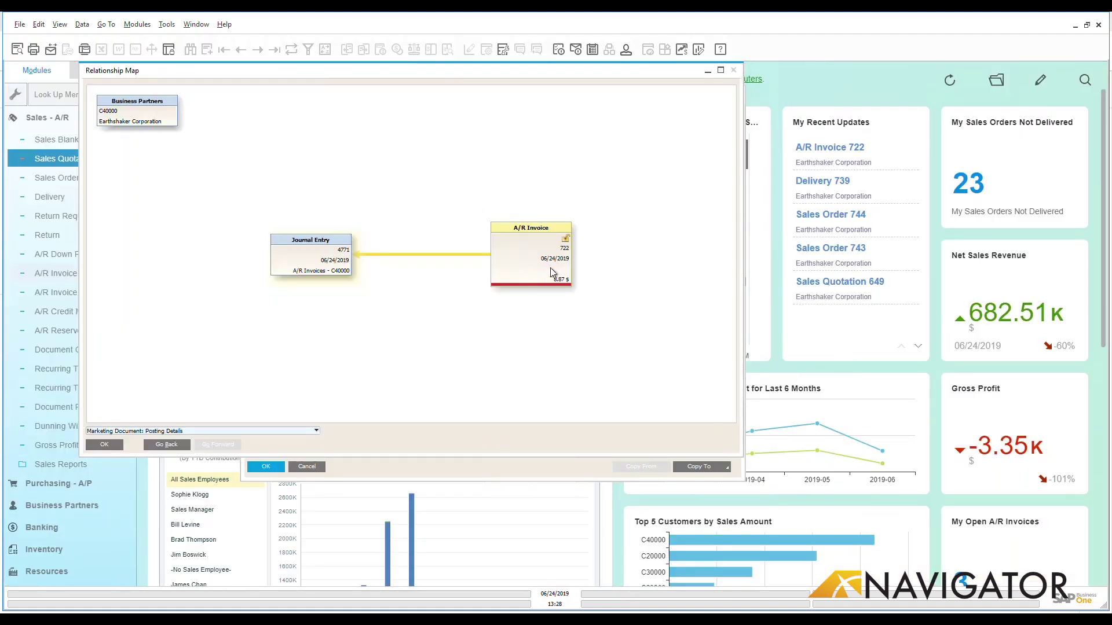